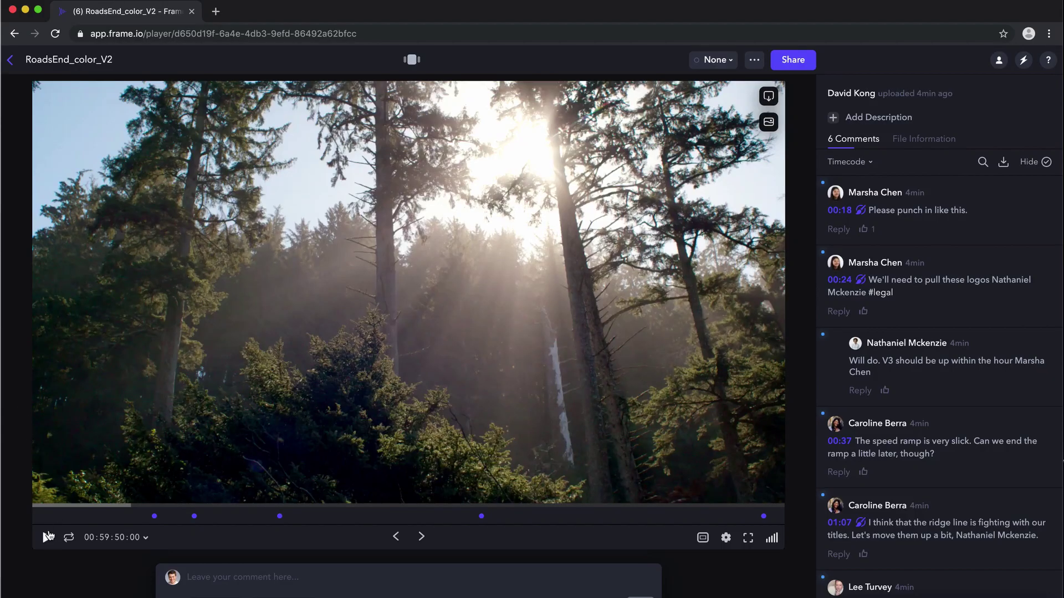
- Type the note 'TAKE OUT THIS CLIP HERE' and set a short range near the clip's start
click(46, 539)
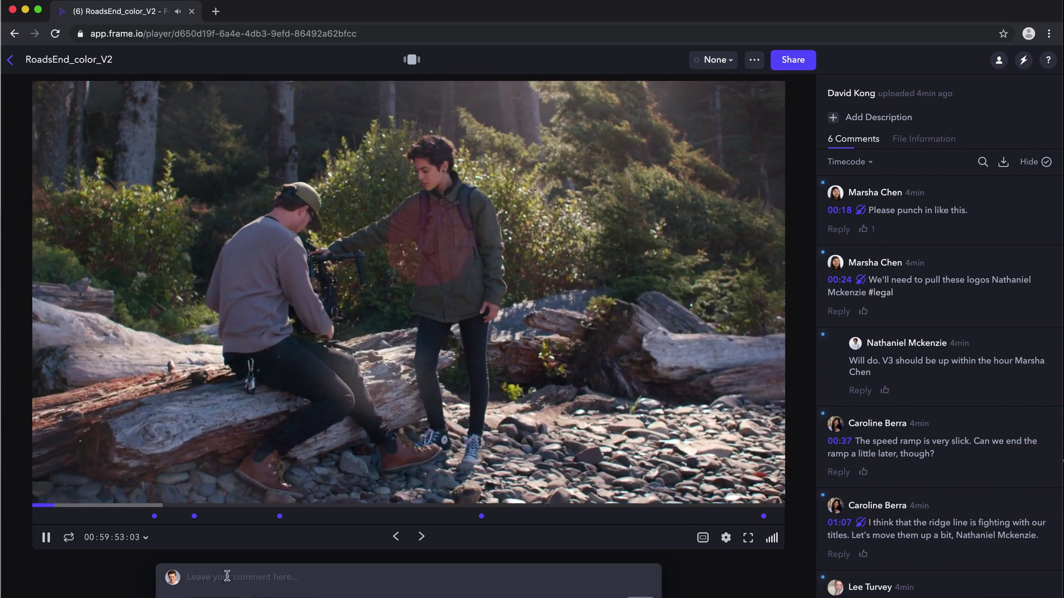
click(227, 577)
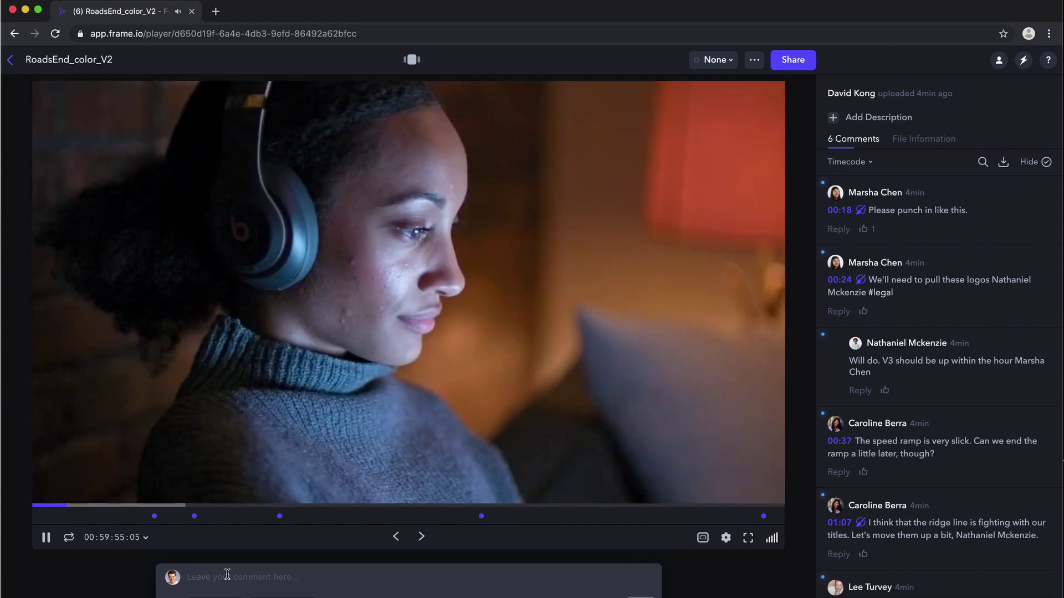
text(TAKE OUT TH)
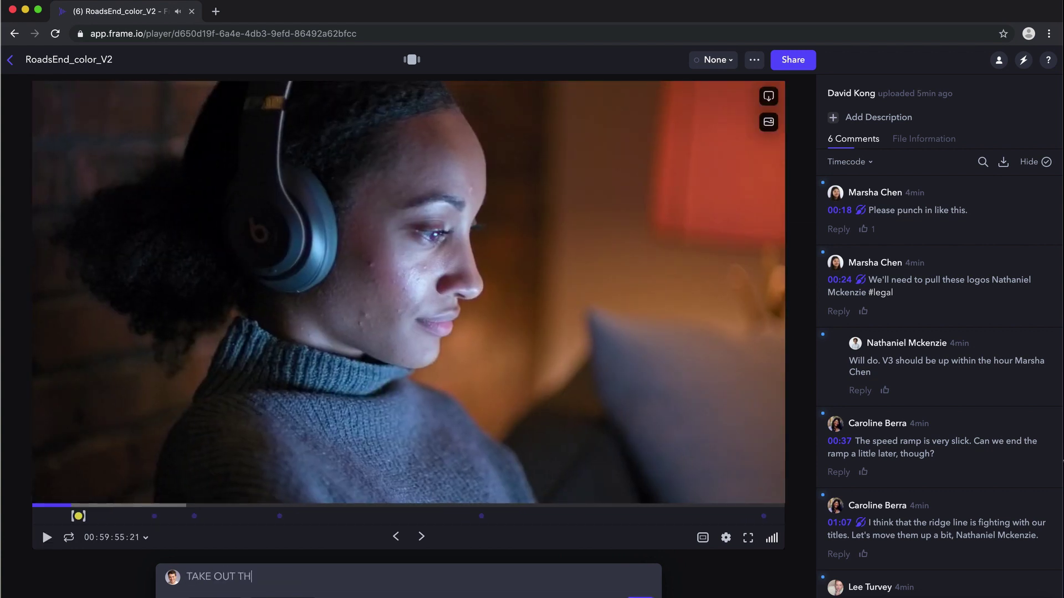
text(IS CLIP HERE)
drag(84, 515, 120, 518)
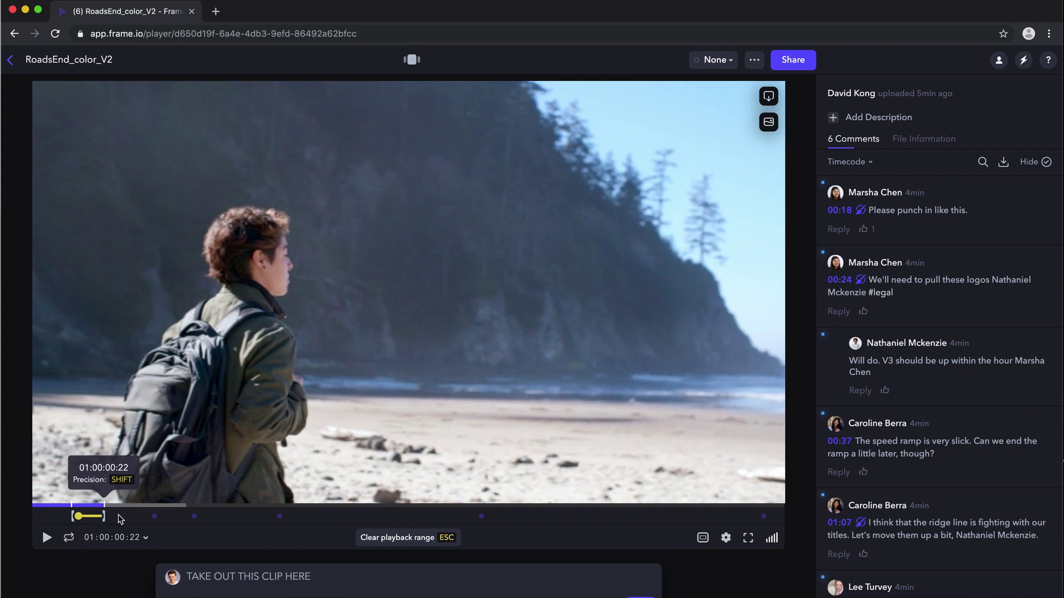
drag(120, 518, 154, 515)
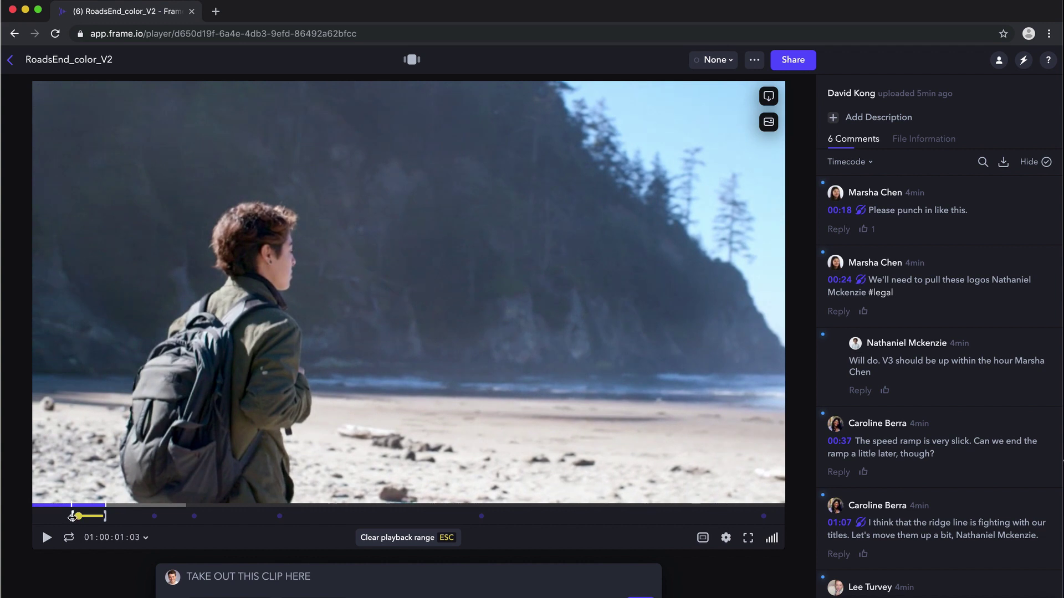
drag(72, 516, 75, 515)
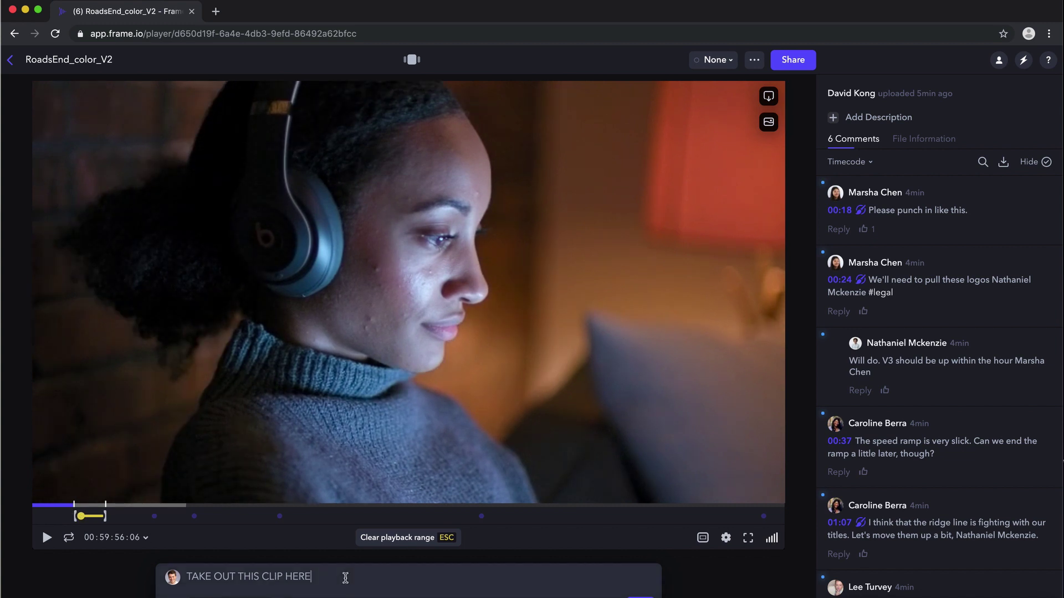
- Post the 00:06–00:11 comment, pause playback, clear the range and jump back to that section
key(Return)
click(46, 537)
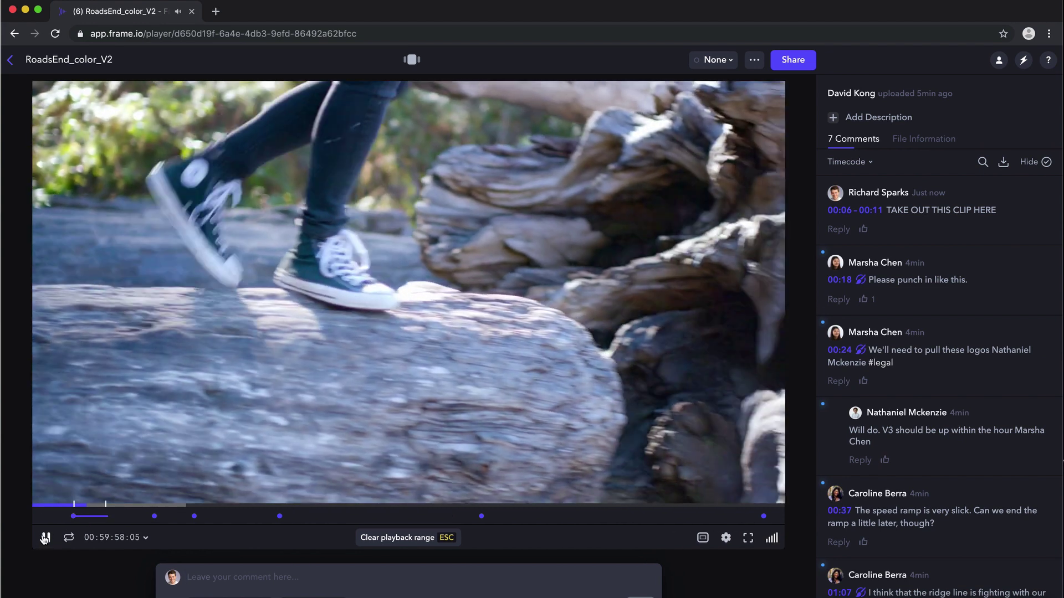
click(46, 538)
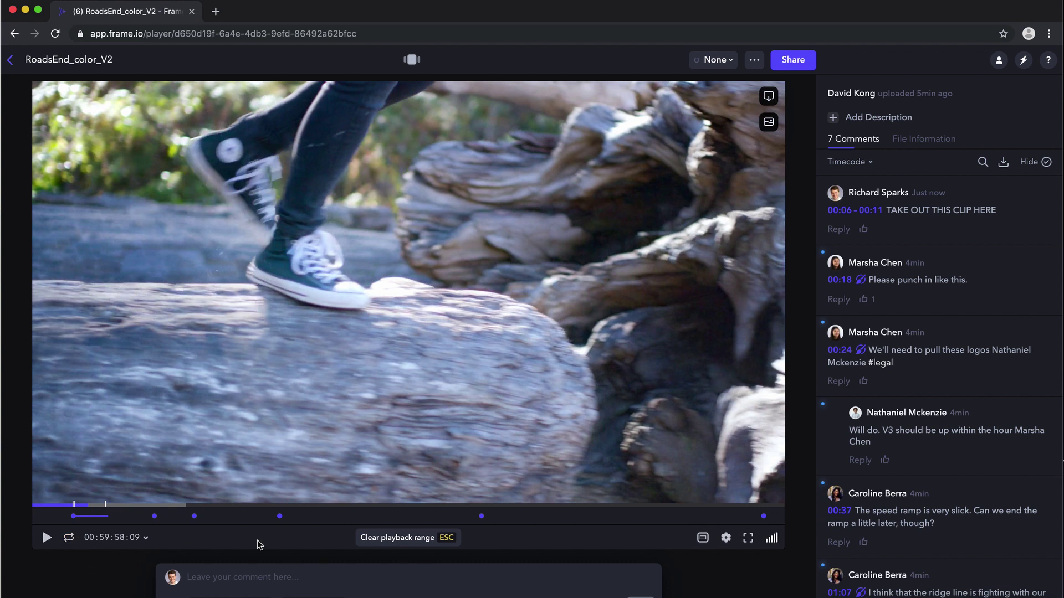
click(433, 545)
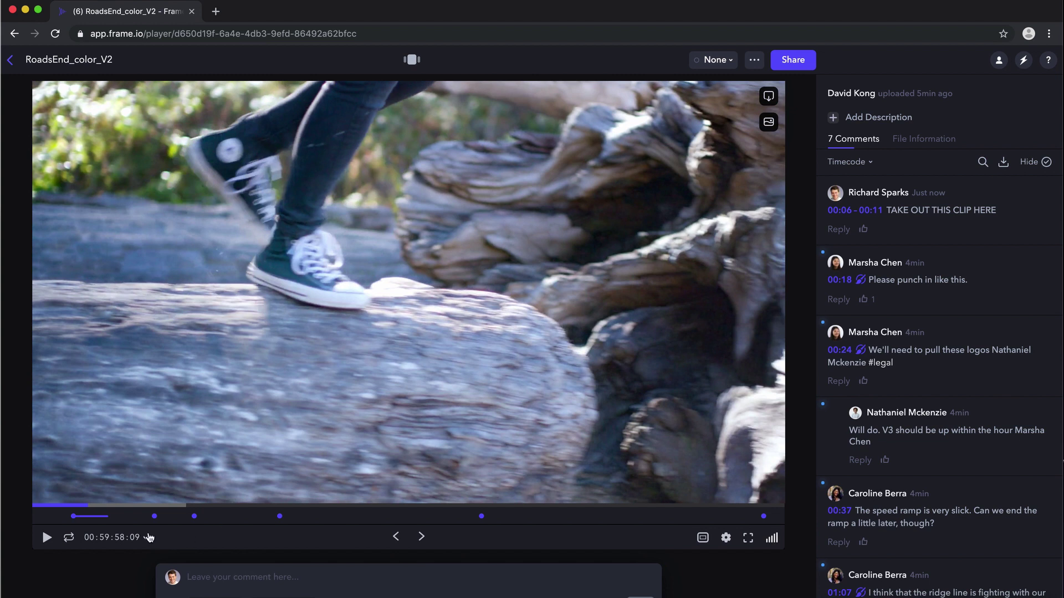
click(89, 516)
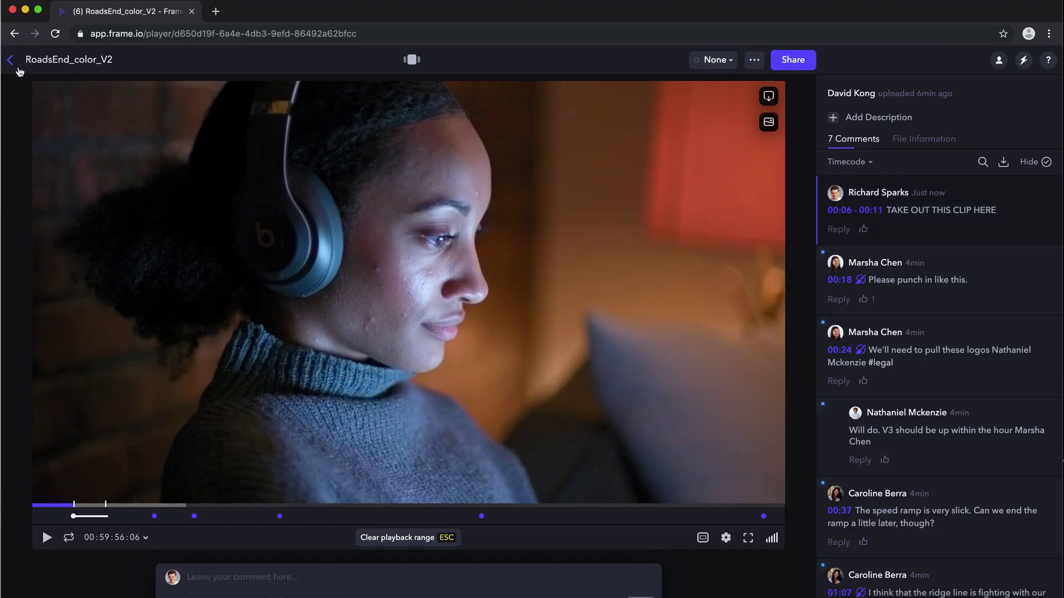
- Return to the Road's End Film project and open search across all folders and assets
click(11, 61)
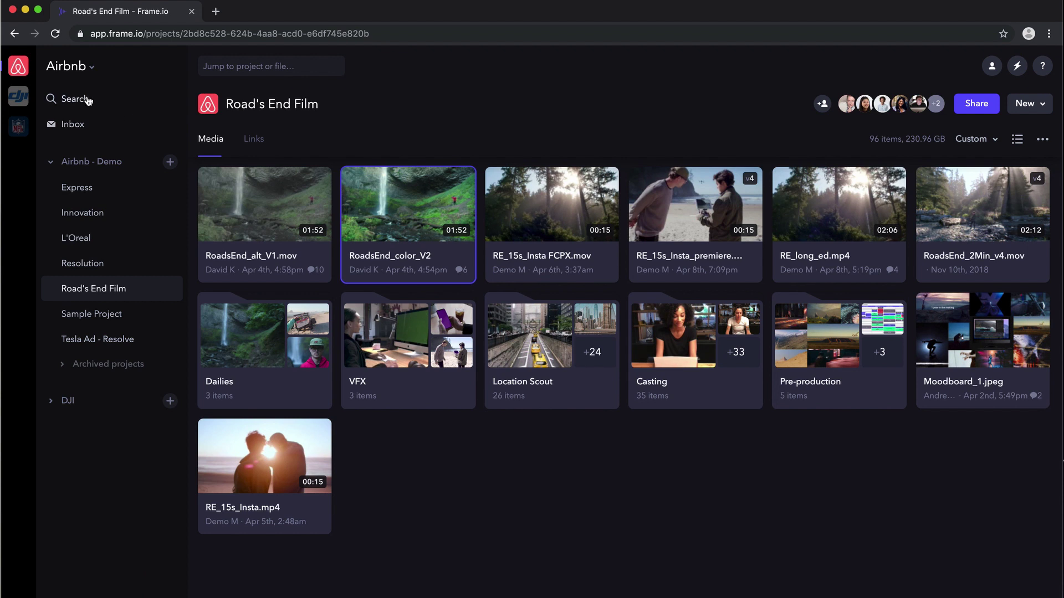
click(247, 66)
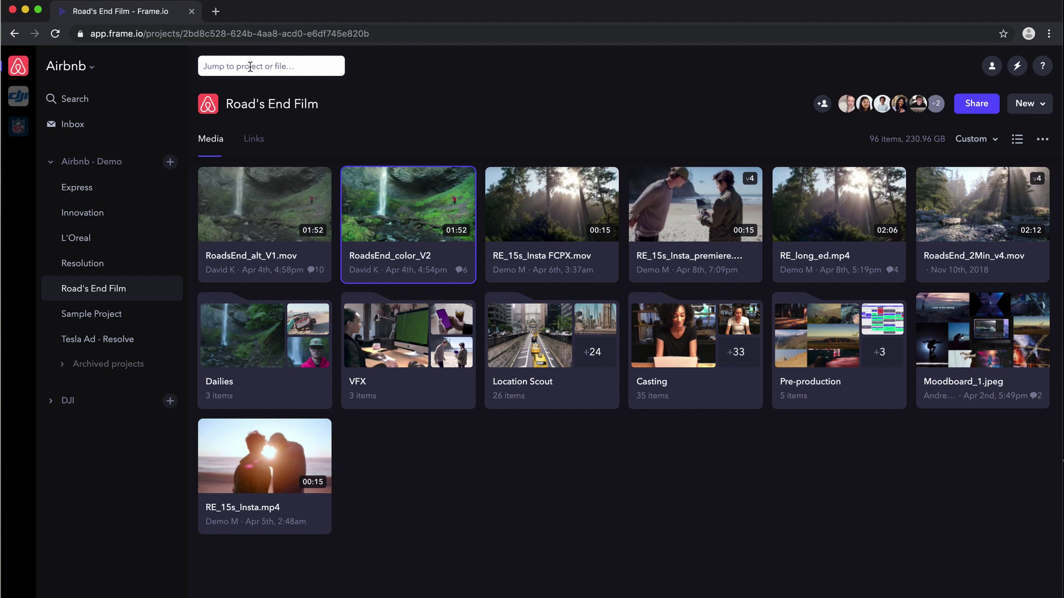
click(90, 98)
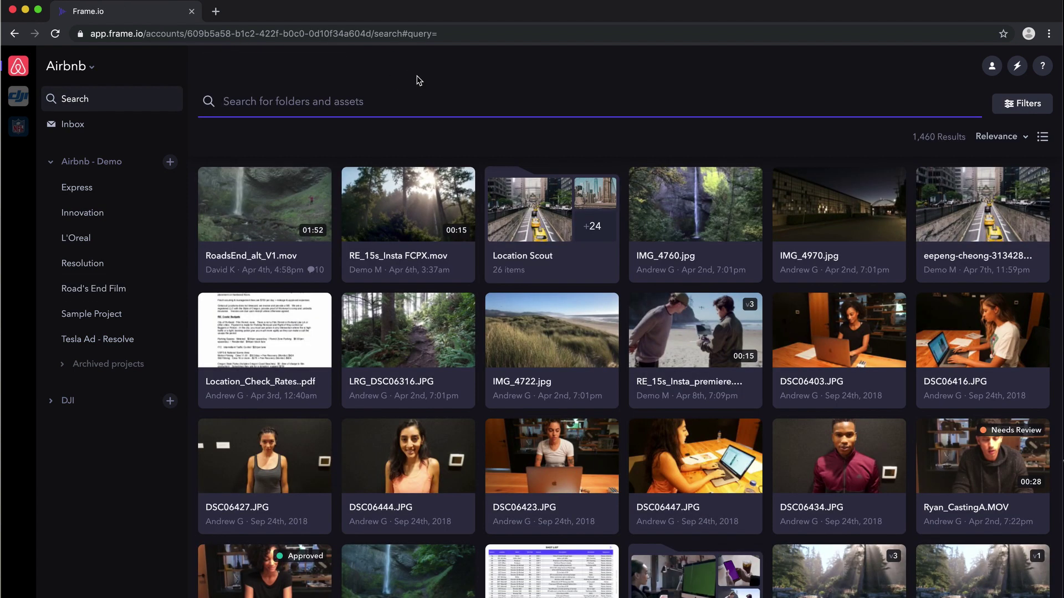
- Add a search filter for Project is Road's End Film
click(1015, 105)
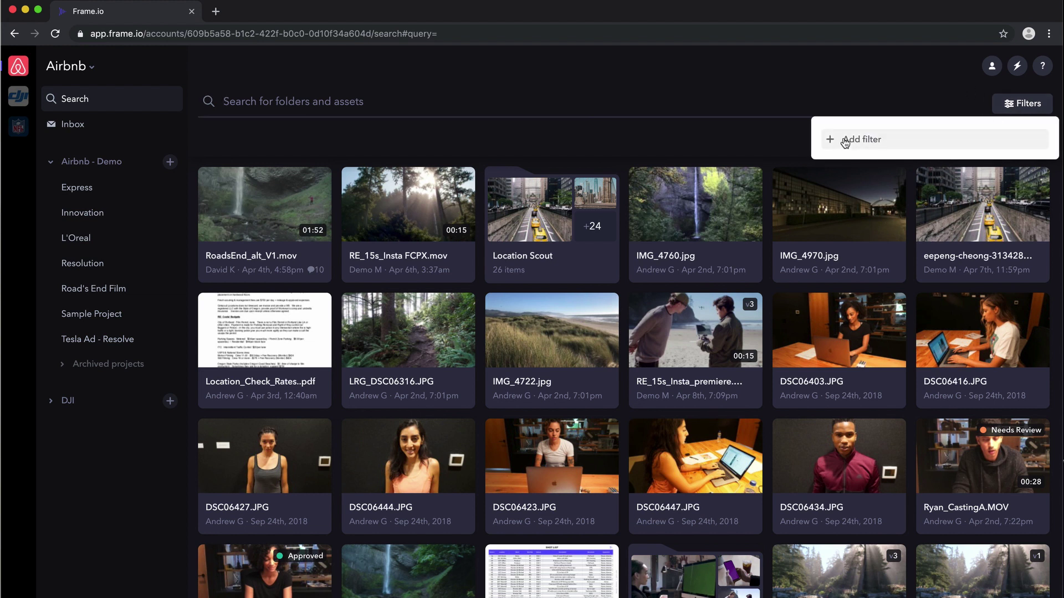
click(845, 141)
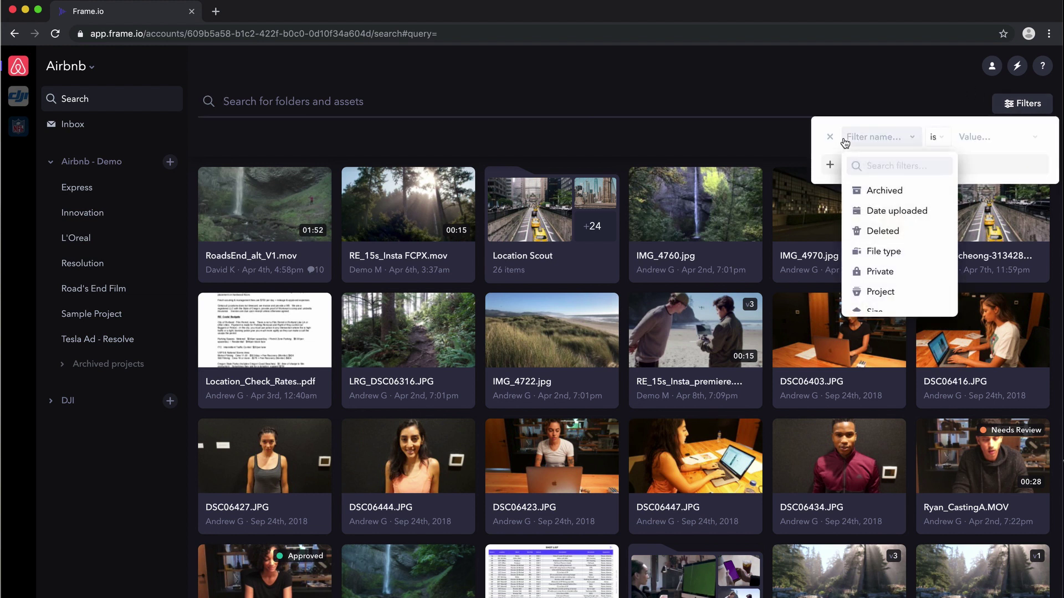
click(875, 292)
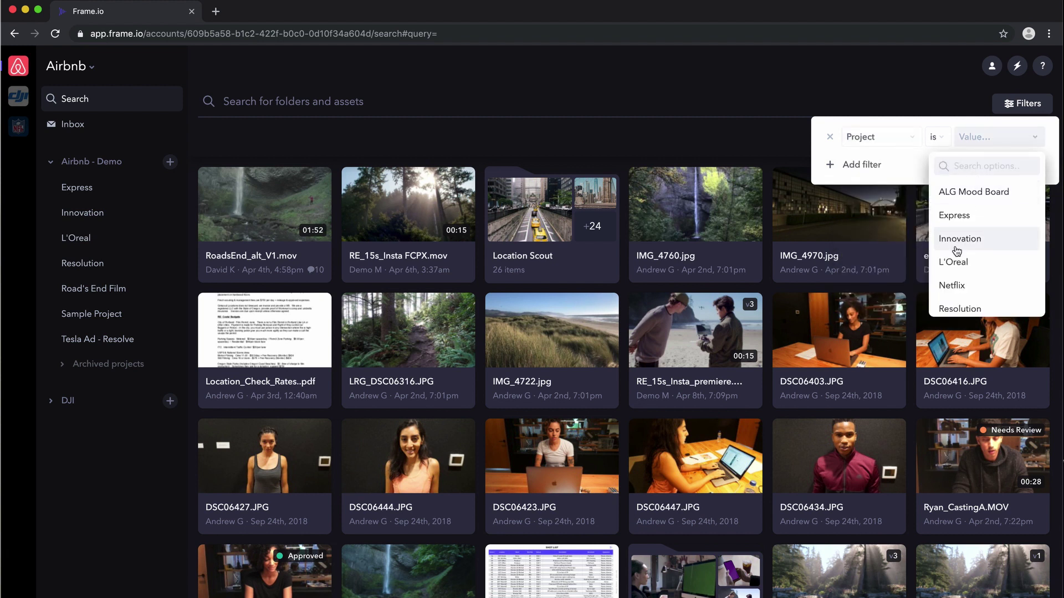
scroll(957, 252, down, 3)
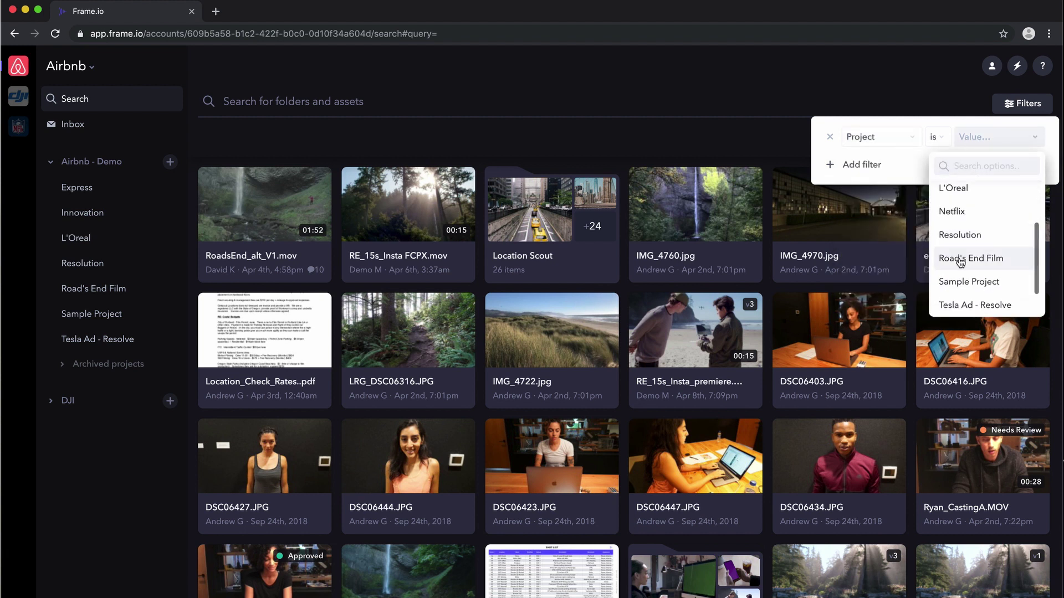
click(960, 260)
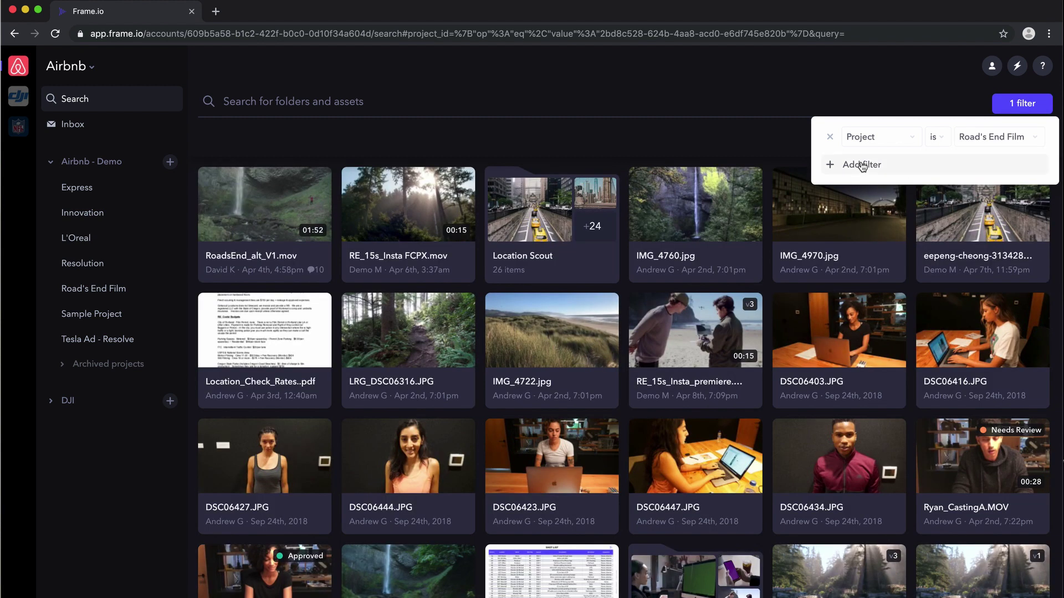
- Add a Status is Approved filter, then remove it again
click(862, 165)
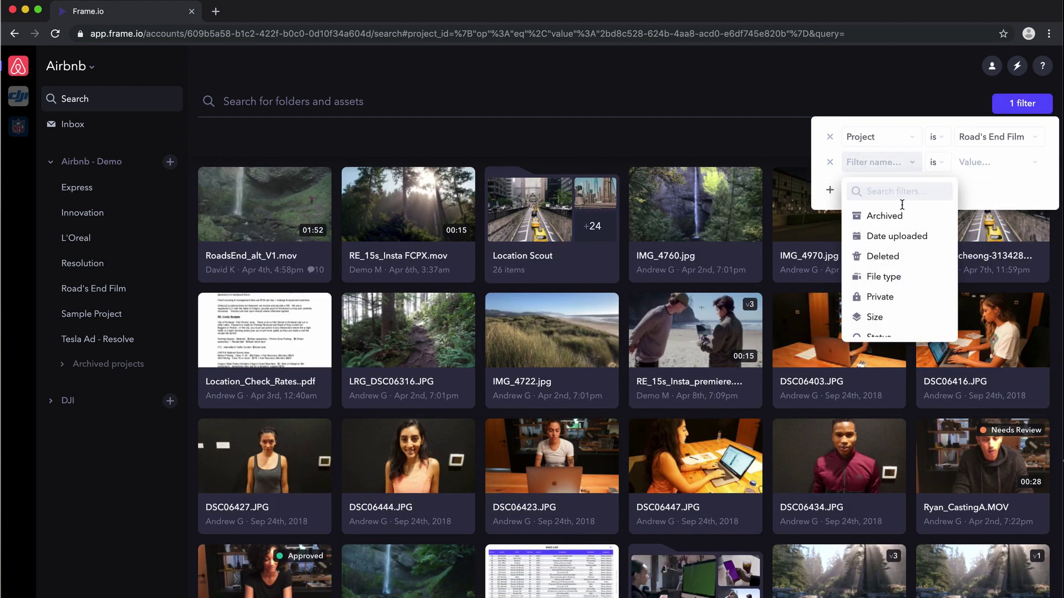
scroll(879, 299, down, 1)
scroll(880, 300, down, 1)
click(880, 296)
click(995, 162)
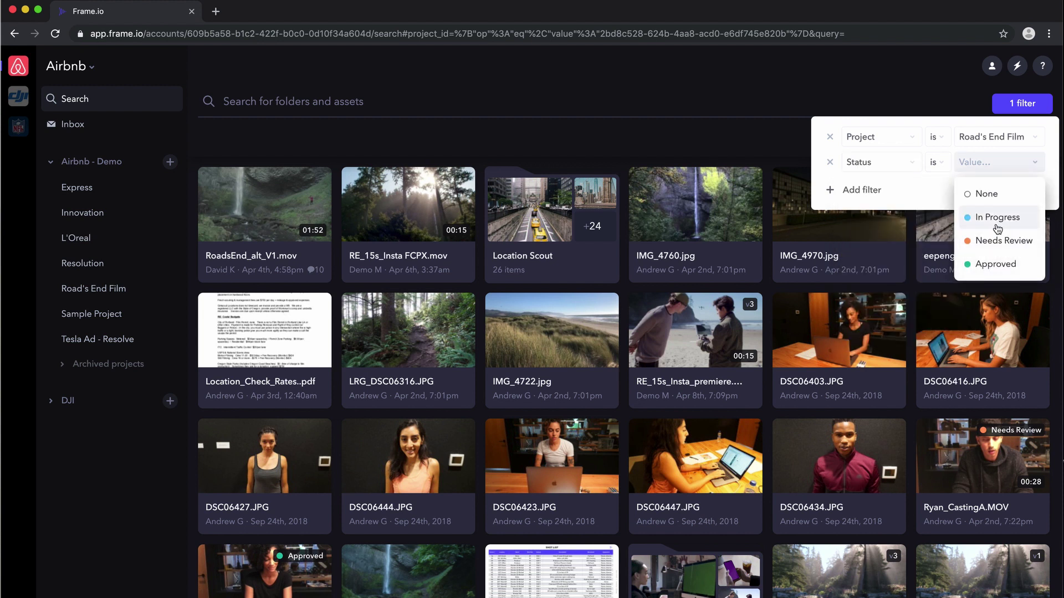
click(995, 264)
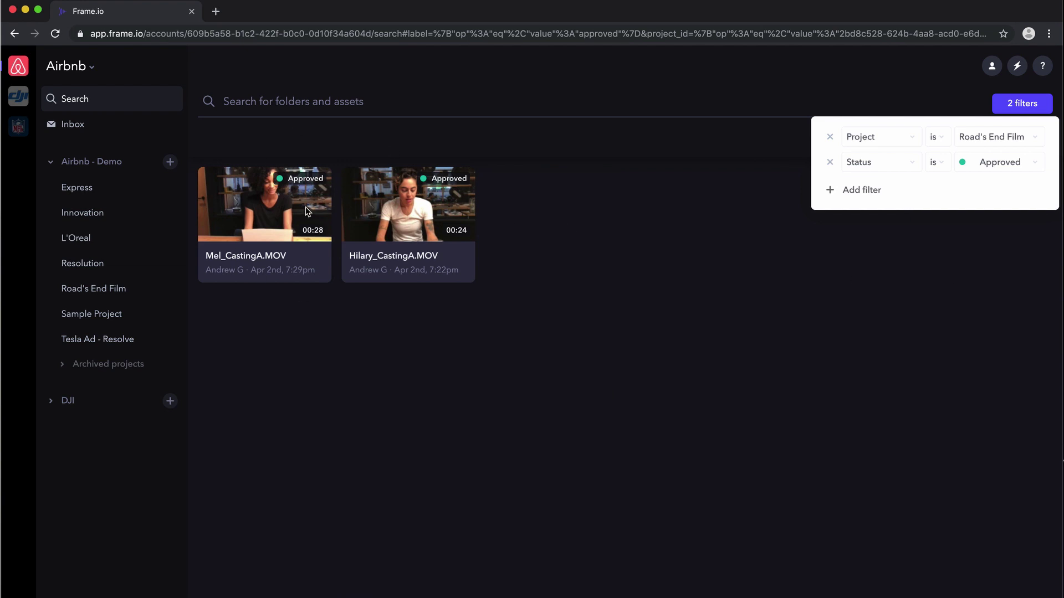
click(830, 164)
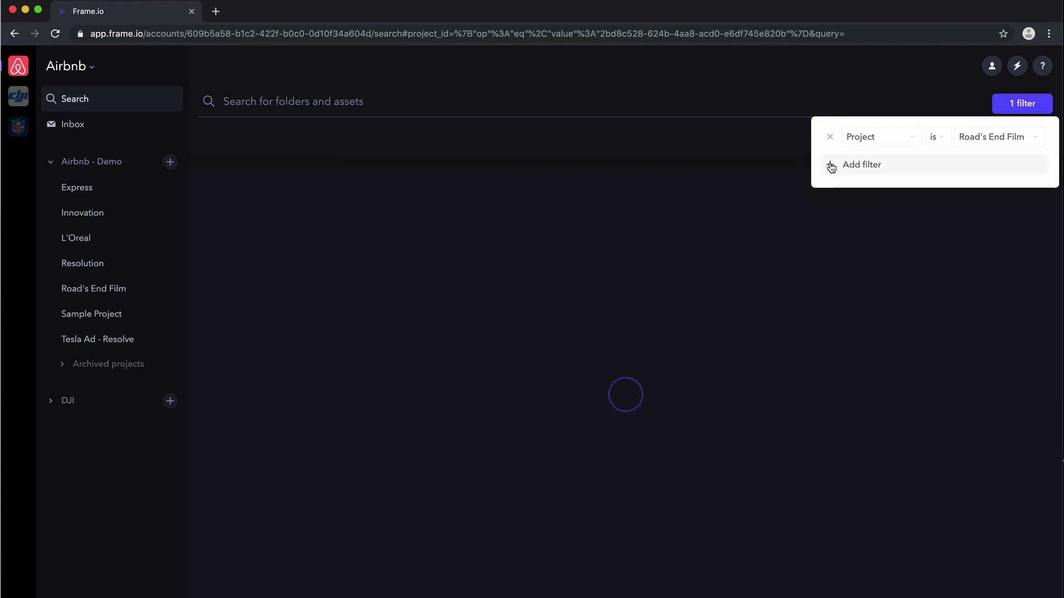
- Add a Date uploaded filter spanning September 9 to September 16, 2019
click(889, 171)
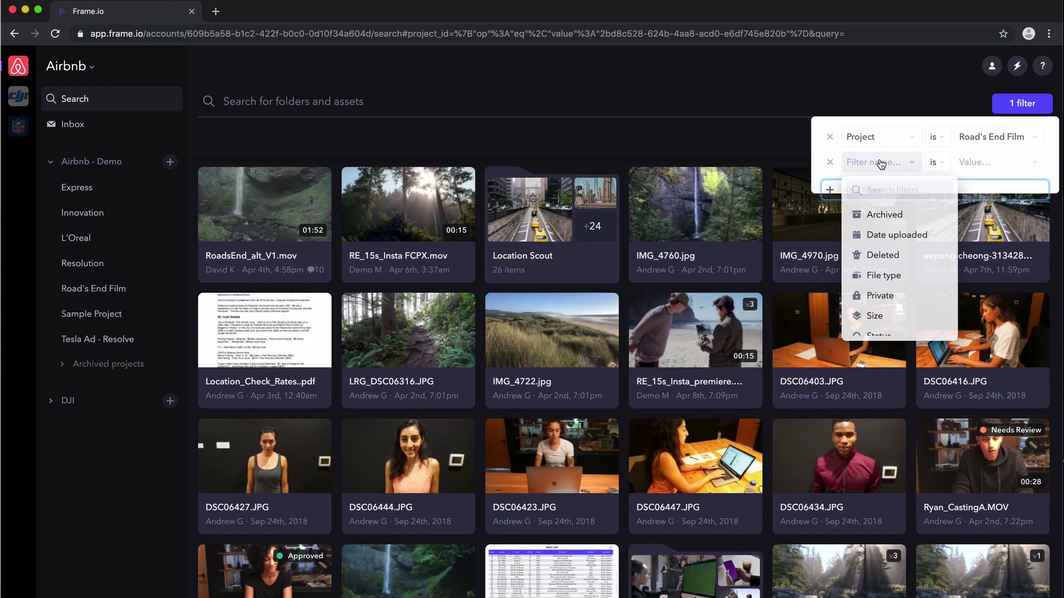
click(892, 239)
click(989, 167)
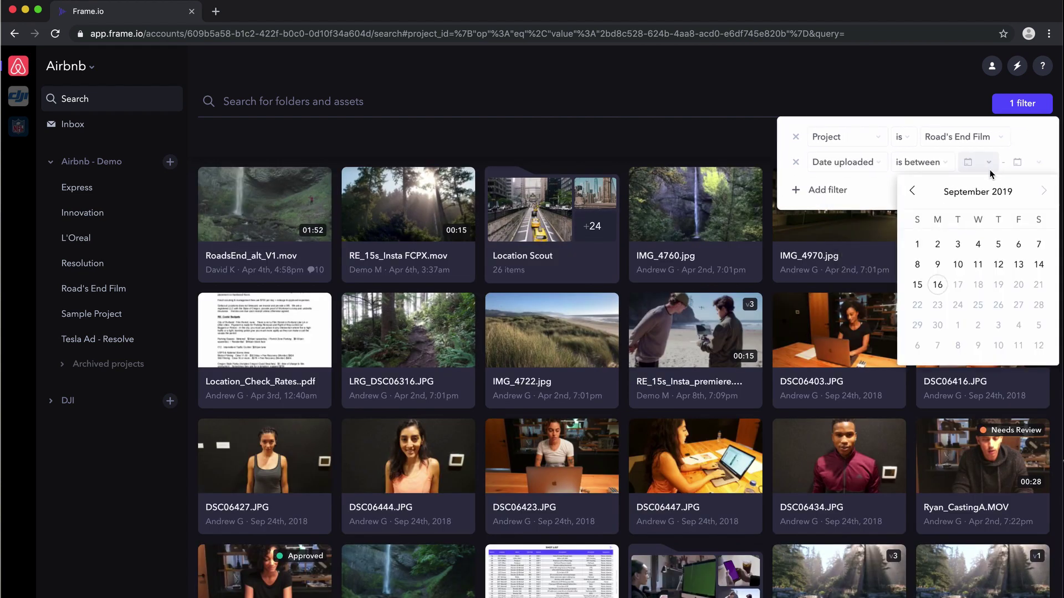
click(936, 265)
click(937, 285)
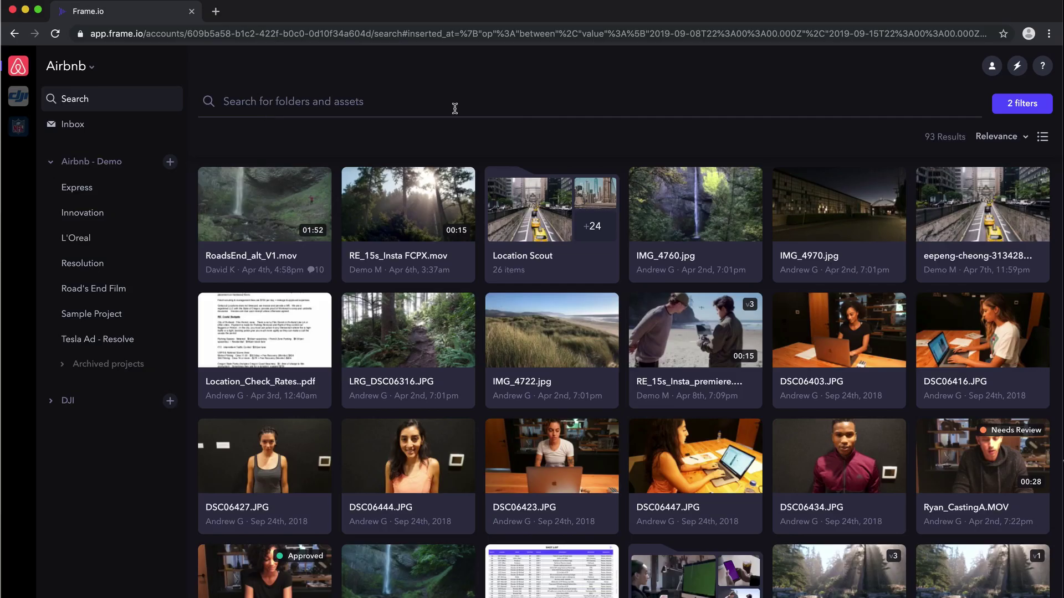
- Remove the Road's End Film project and upload date filters from the search
click(1017, 108)
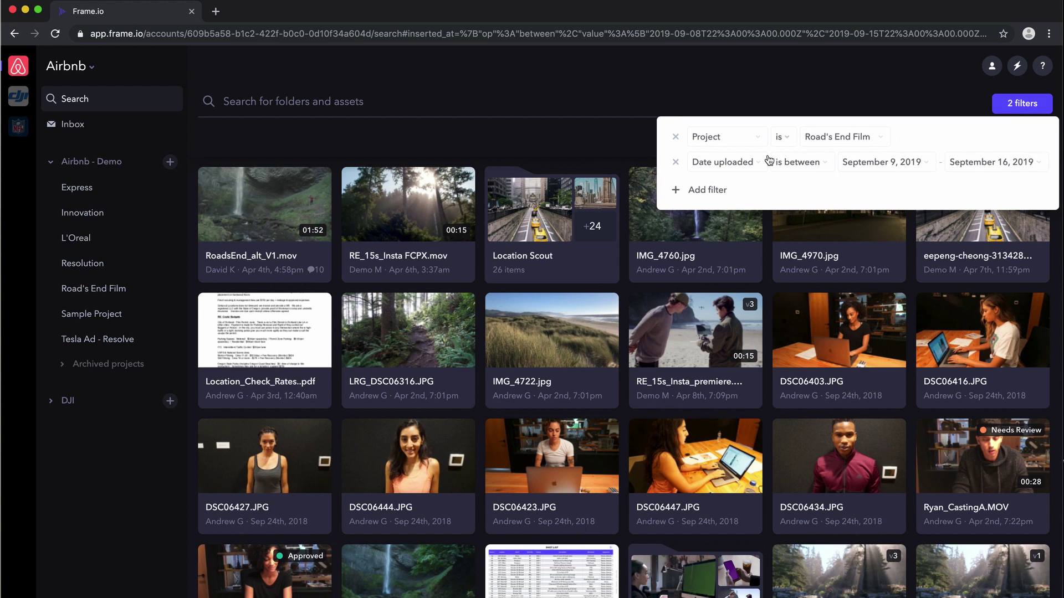
click(712, 191)
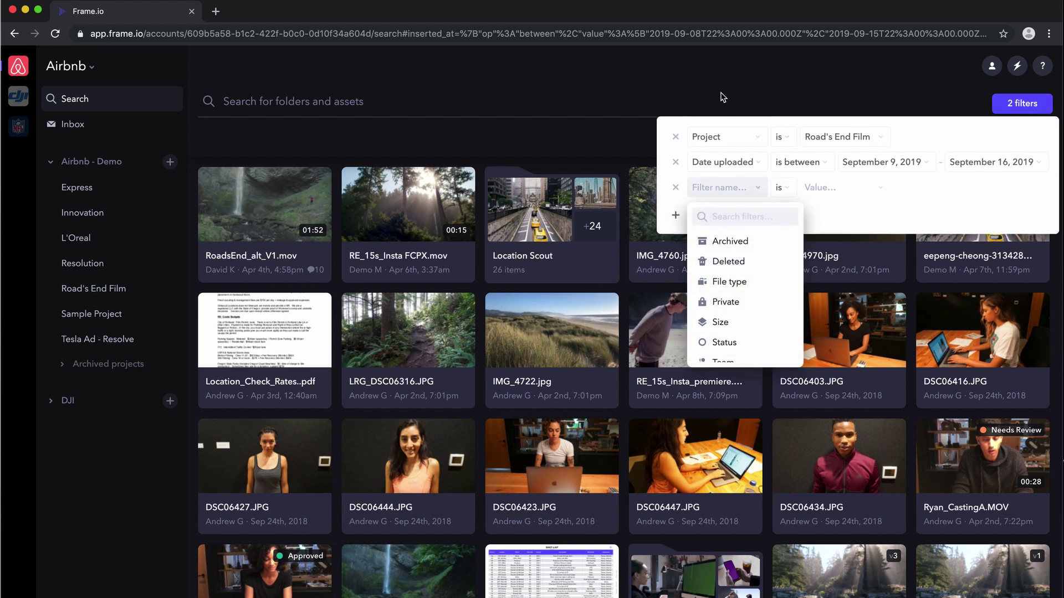
click(677, 138)
click(668, 133)
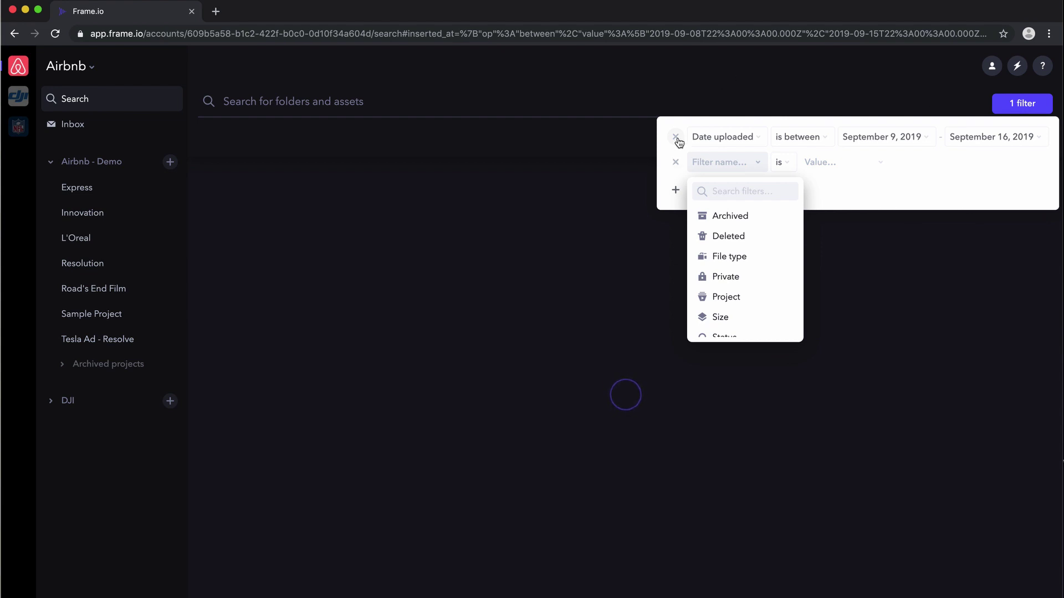
click(676, 137)
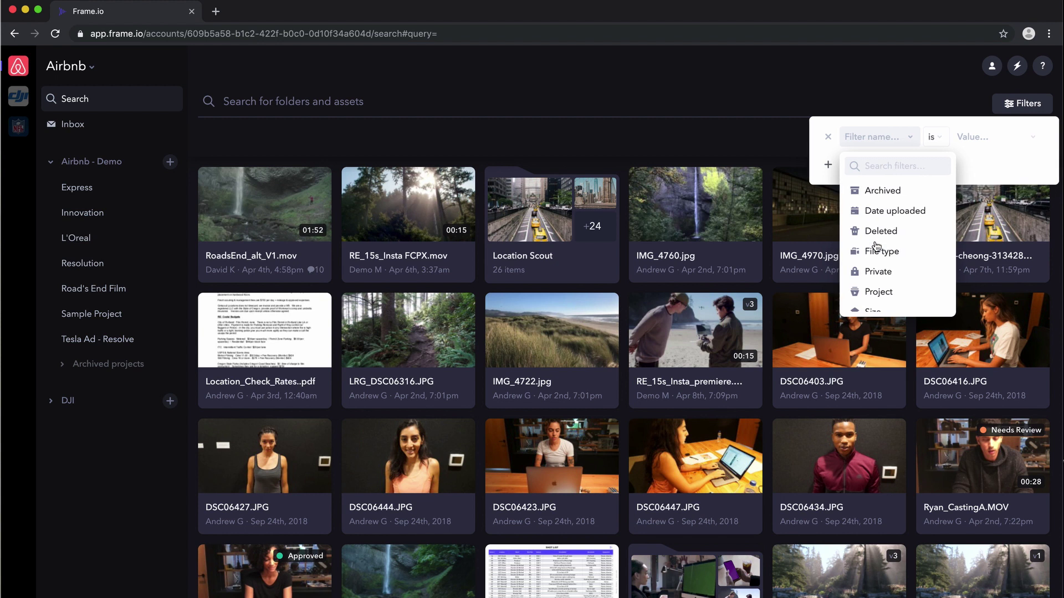
- Add a Team filter set to Airbnb - Demo
scroll(898, 255, down, 3)
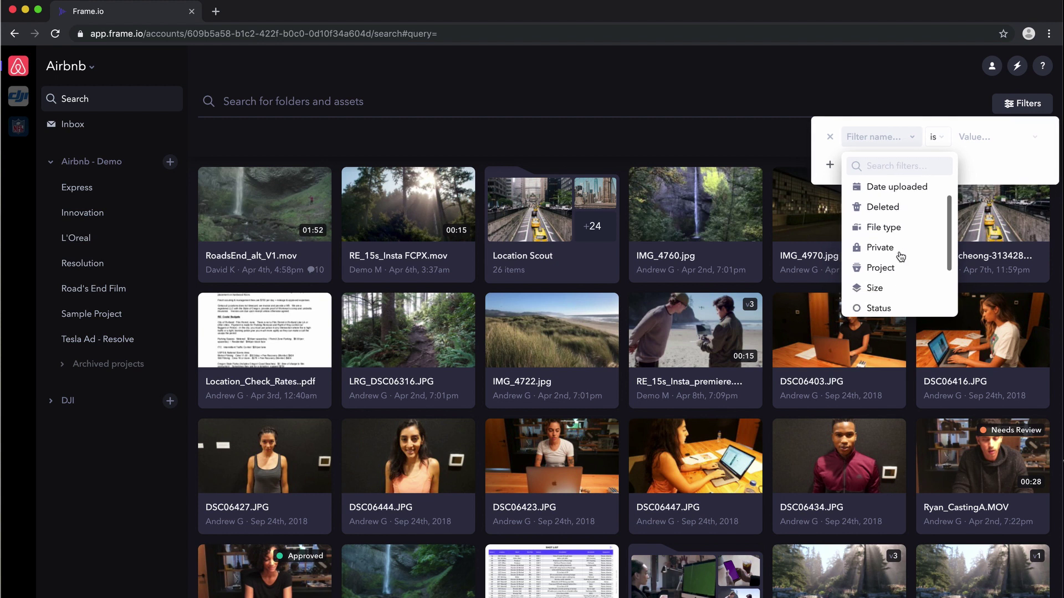
click(885, 266)
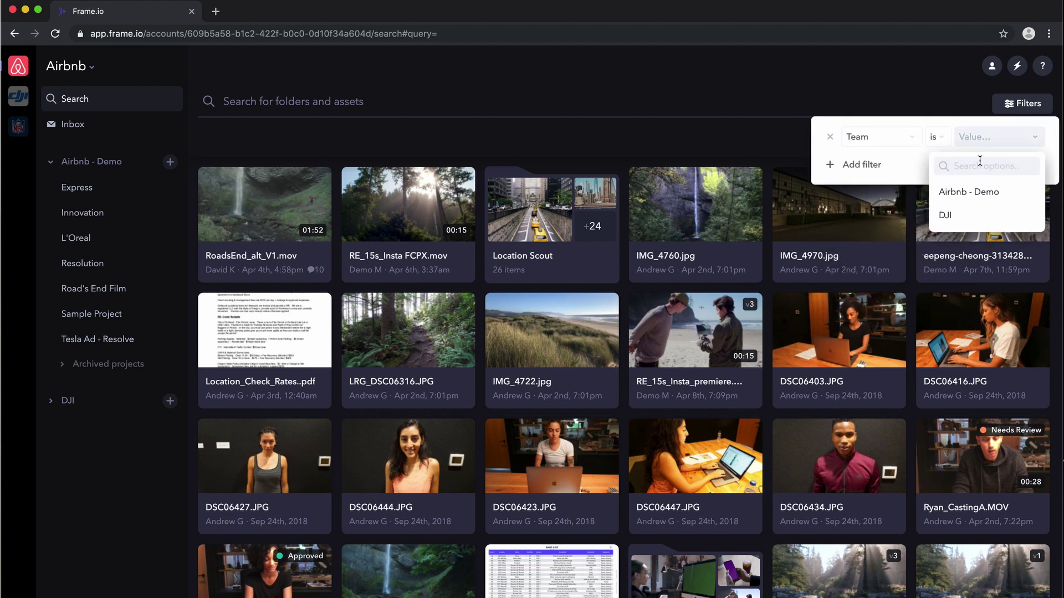
click(961, 194)
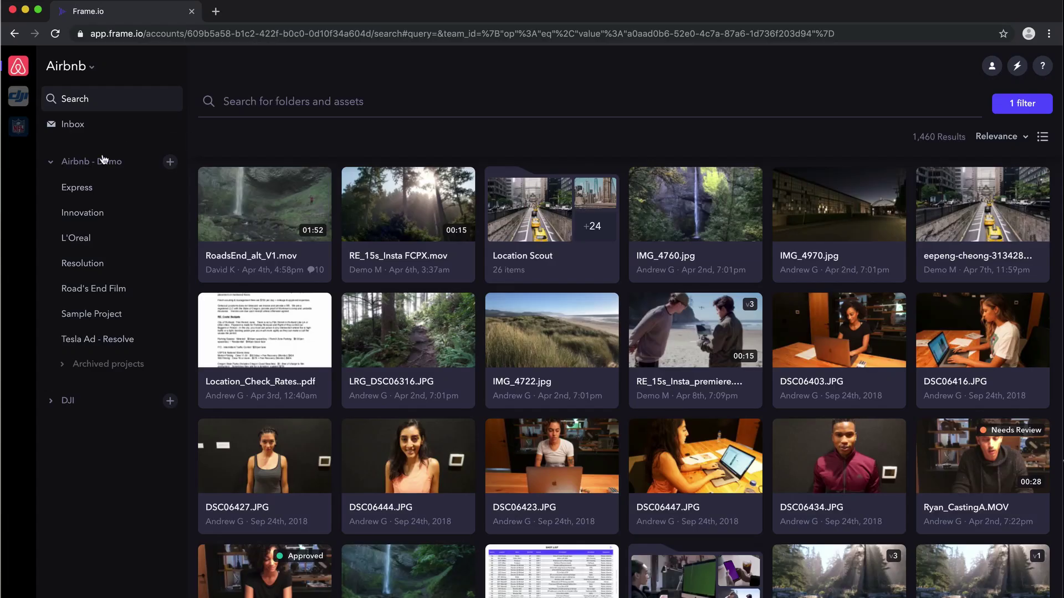
- Open Road's End Film from the left sidebar
click(88, 289)
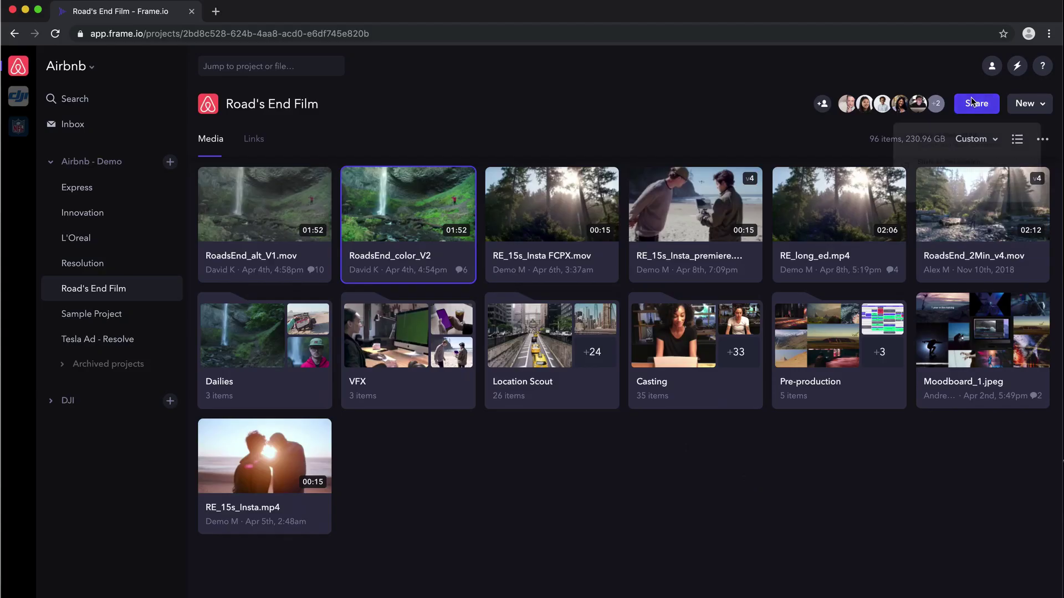
- Share RoadsEnd_color_V2 as a review link, switching access briefly to Public then back to Invite only
click(971, 101)
click(923, 148)
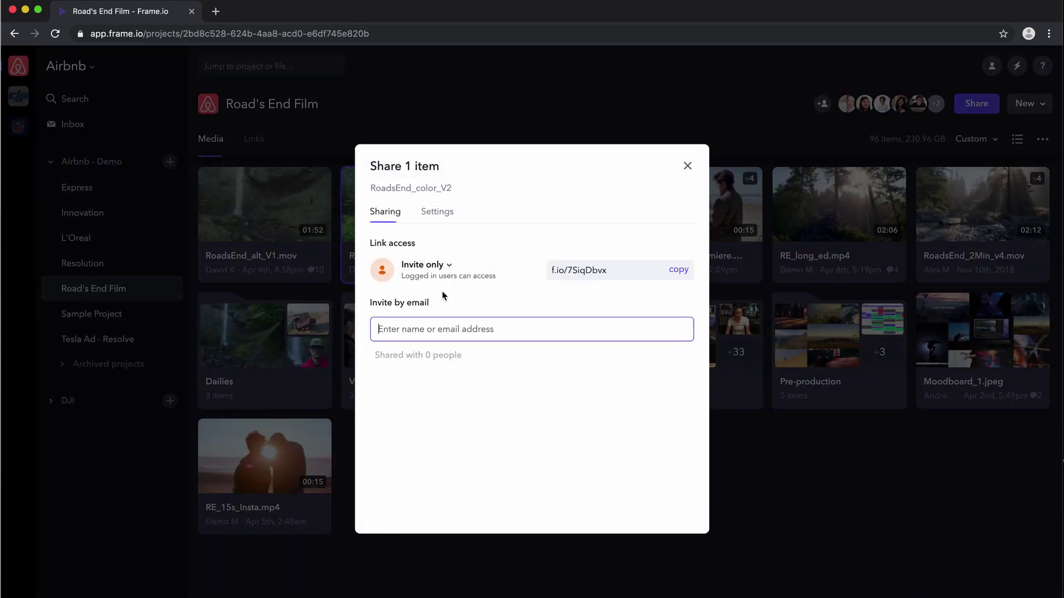
click(422, 269)
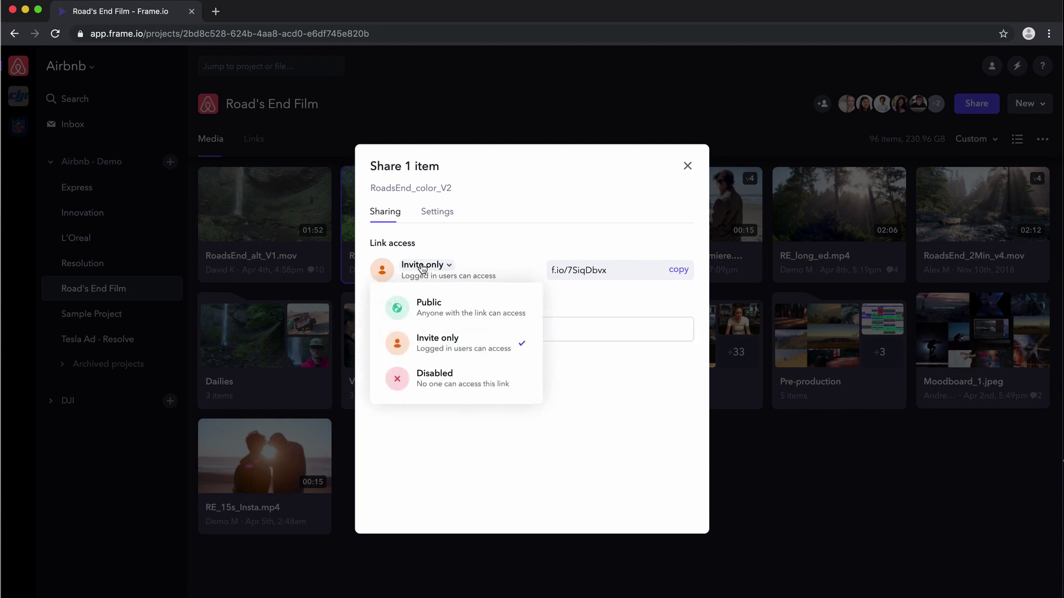
click(441, 305)
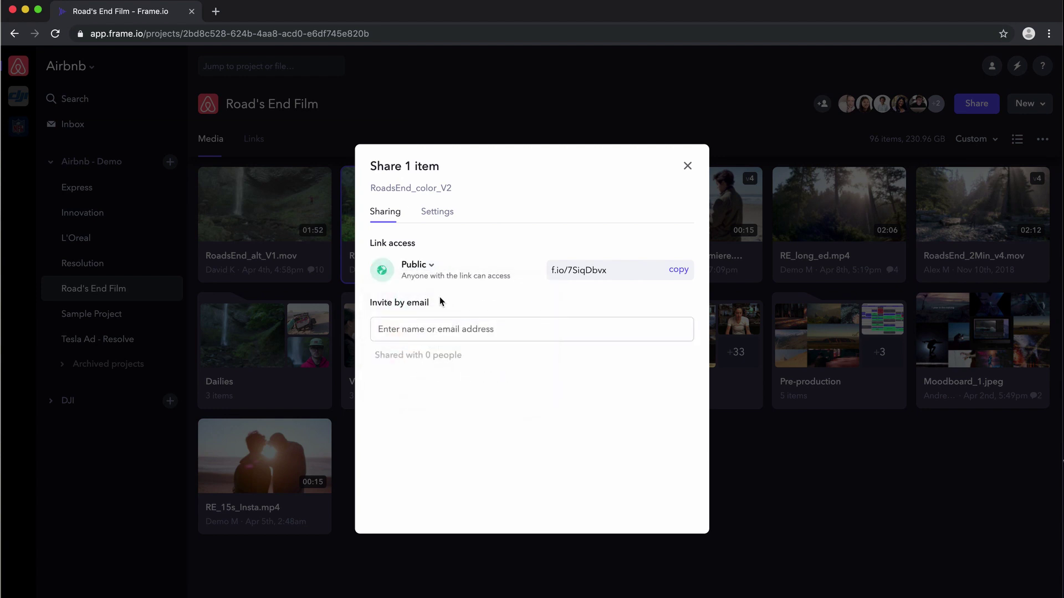
click(428, 271)
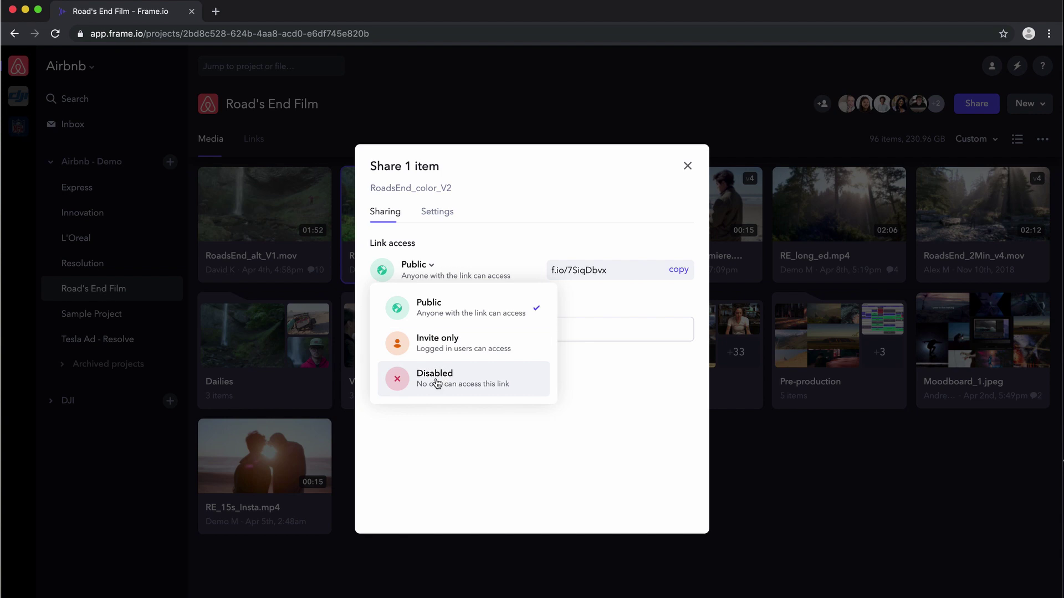
click(433, 340)
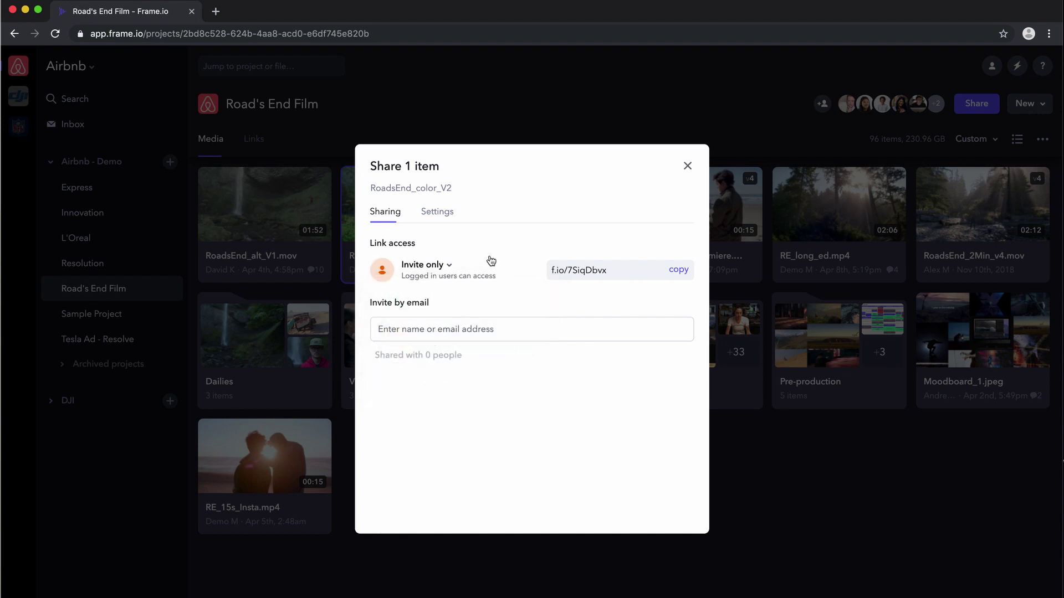
- Email the review link 'Latest cut needs review' to the recipient's address with the message 'ASAP'
click(412, 329)
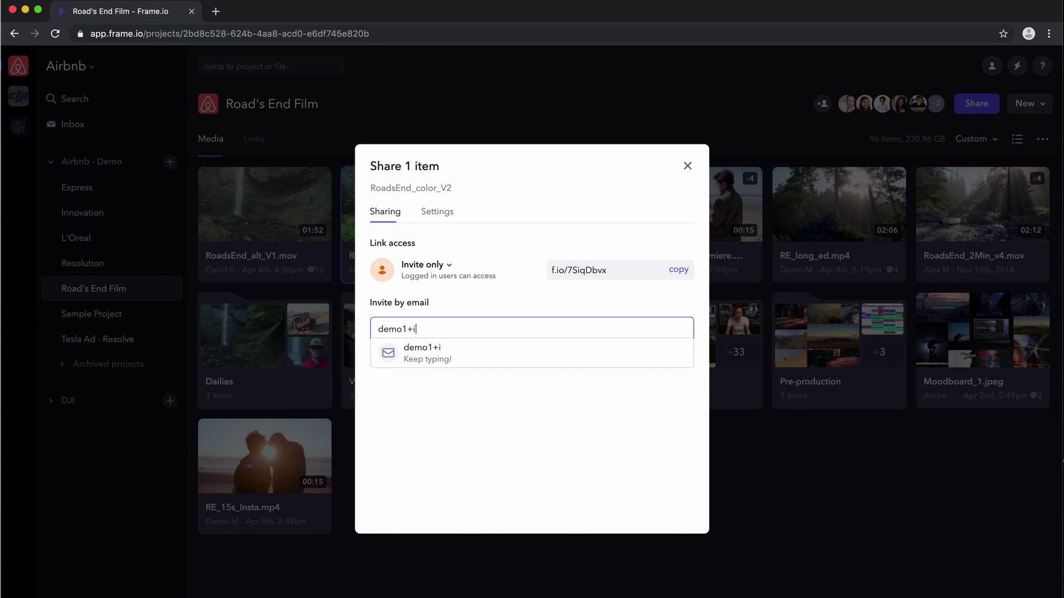
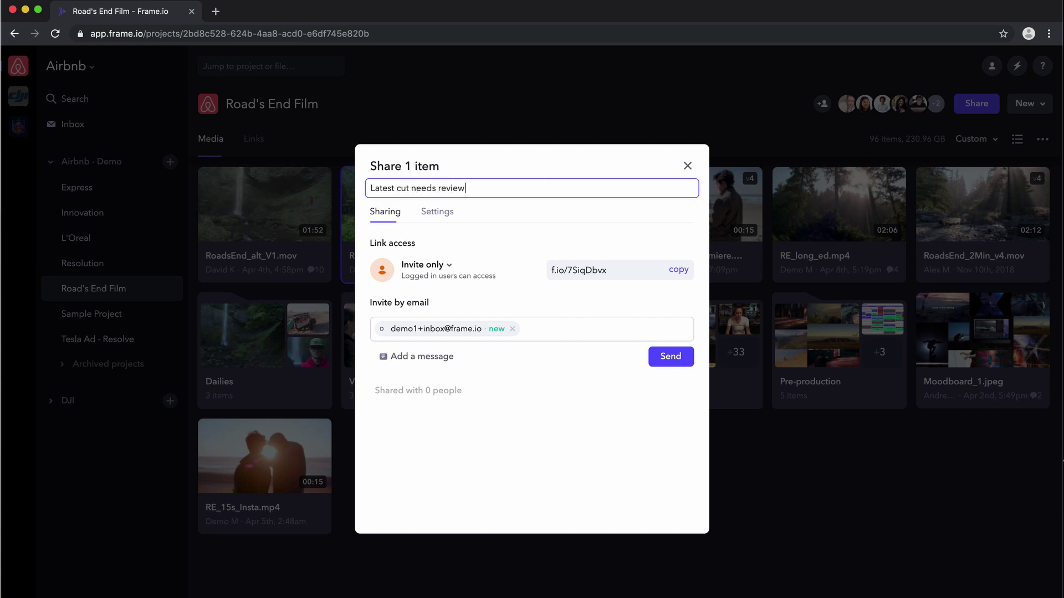
click(415, 369)
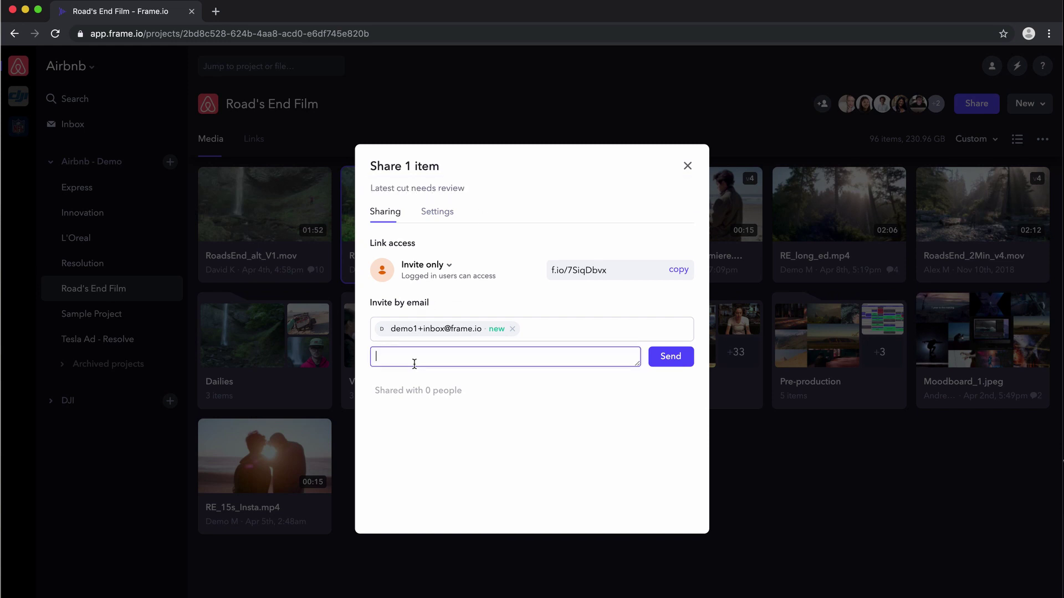
click(668, 360)
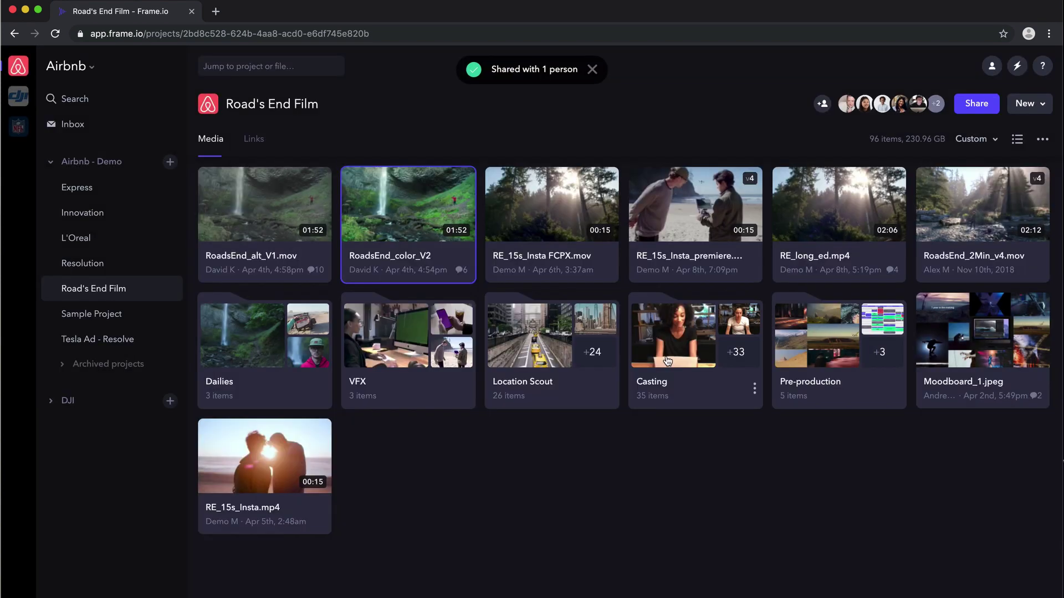
- Dismiss the 'Shared with 1 person' notice and switch to the Premiere Pro desktop
click(593, 69)
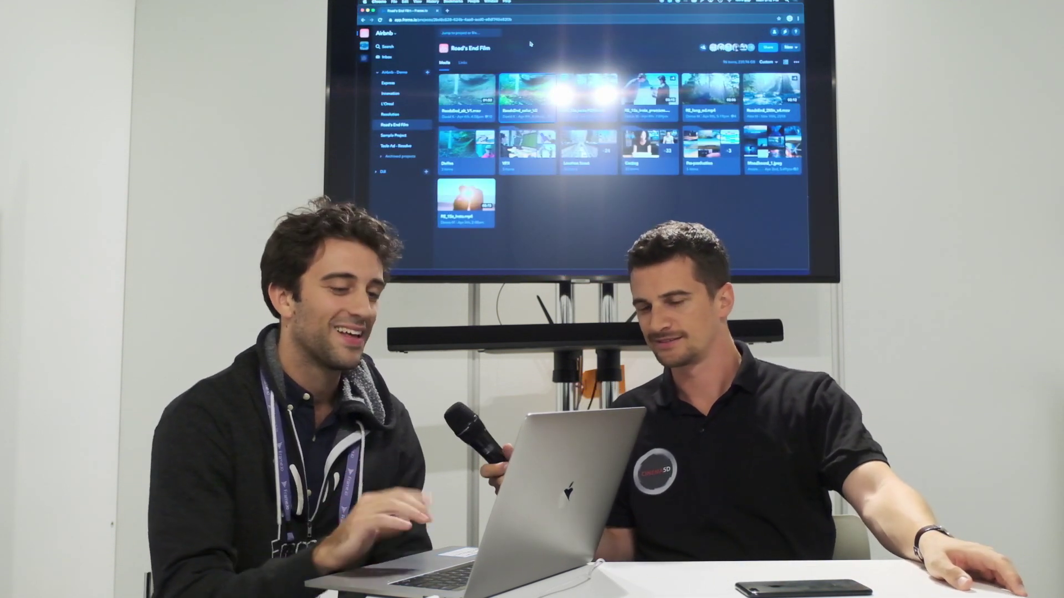
key(ctrl+Up)
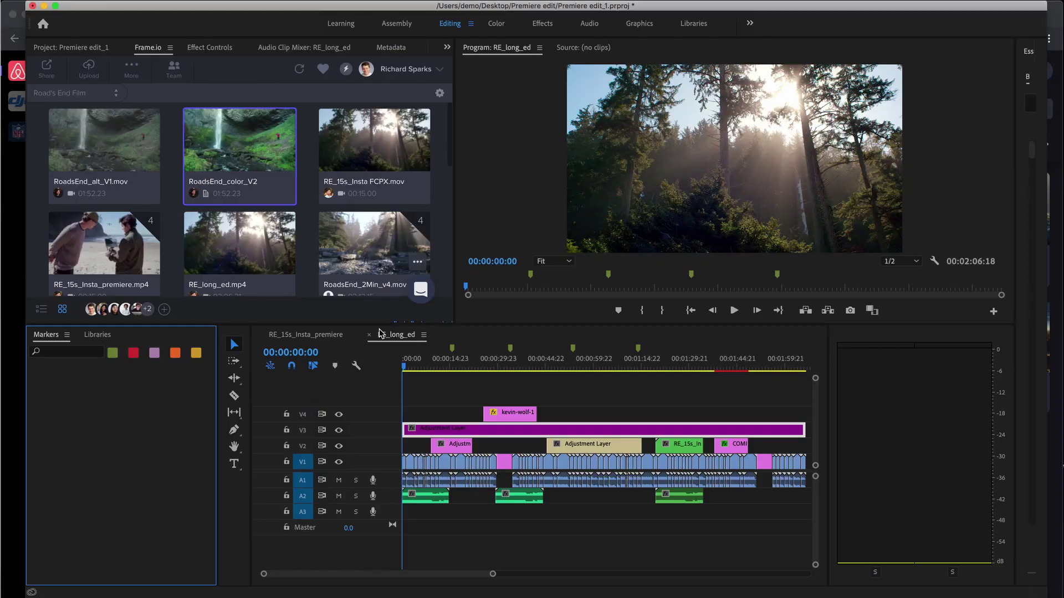